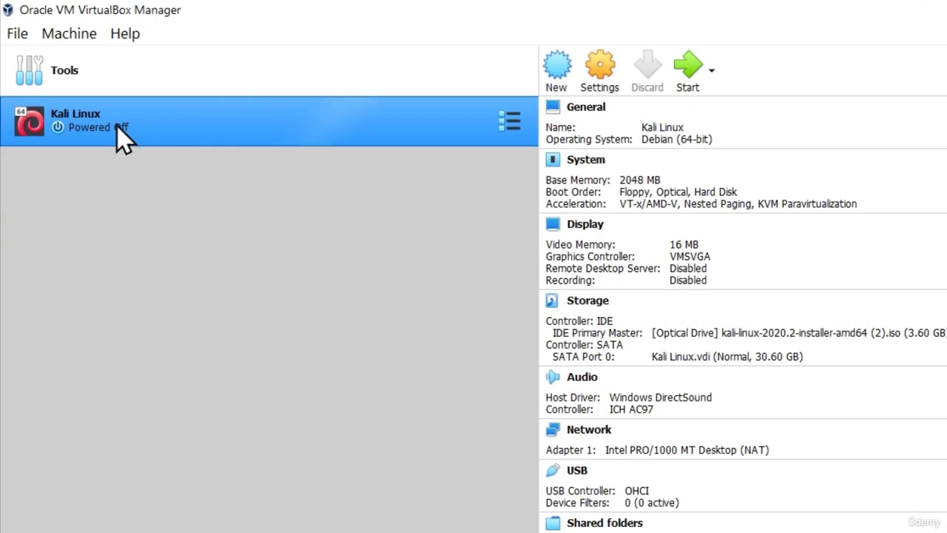
- Boot the Kali Linux VM, dismiss the keyboard auto-capture notice, and maximise its window
{"action": "left_click", "coordinate": [686, 65]}
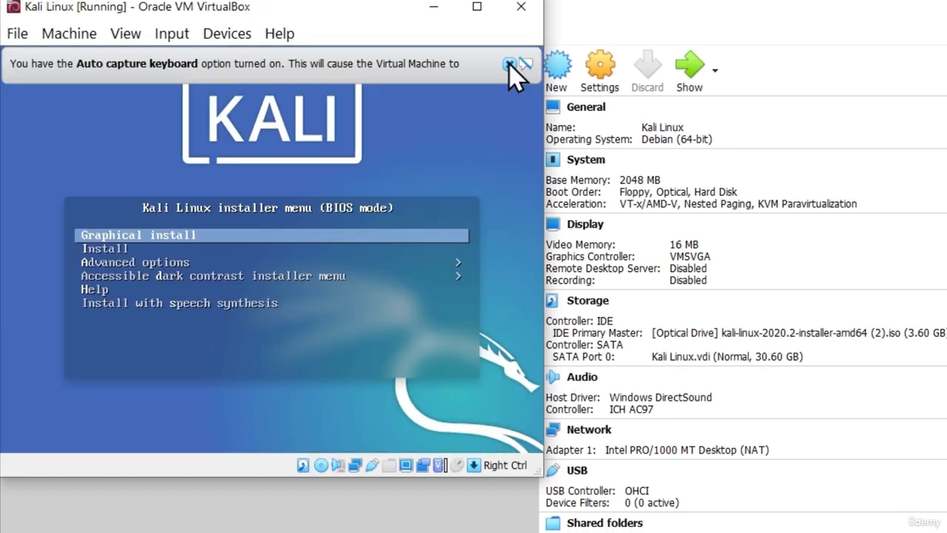
{"action": "left_click", "coordinate": [509, 64]}
{"action": "left_click", "coordinate": [477, 7]}
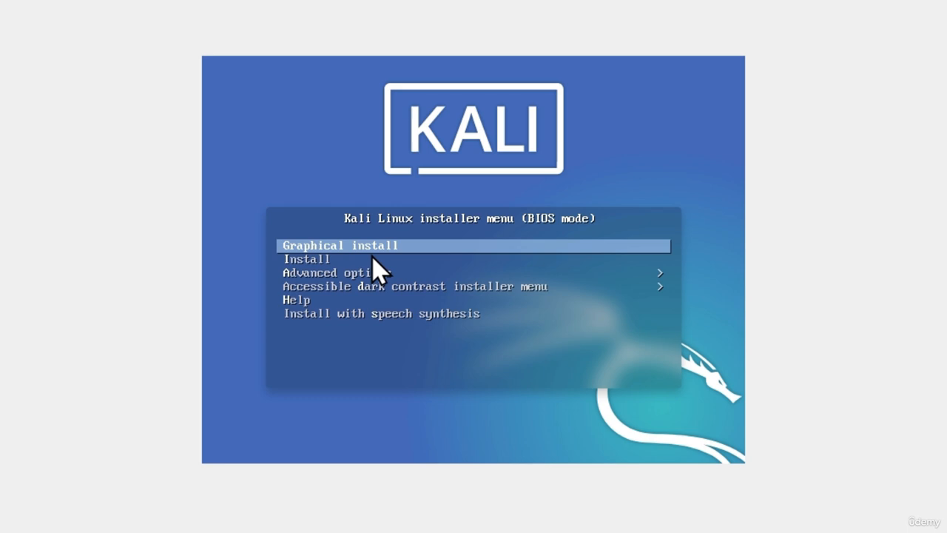
- Launch Graphical install from the Kali boot menu
{"action": "key", "text": "Return"}
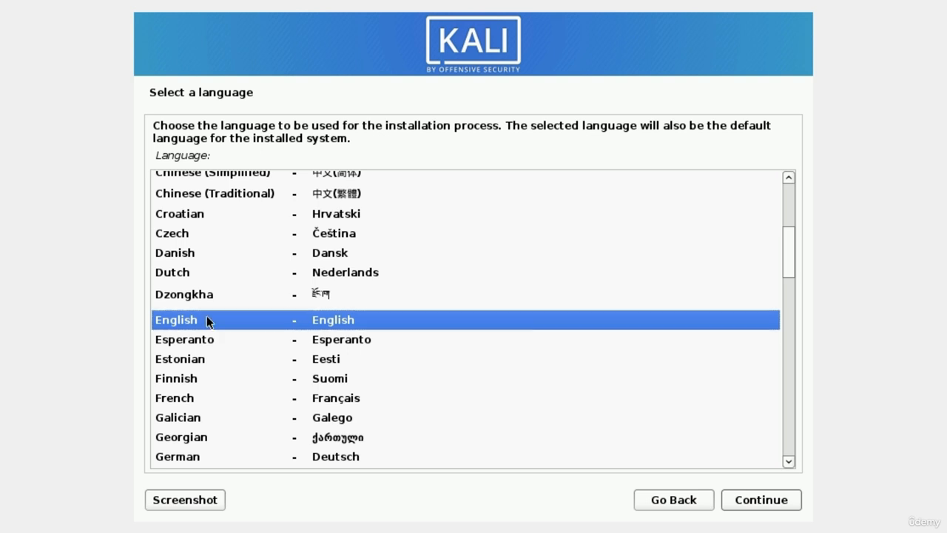
- Select English as the installation language and continue
{"action": "left_click", "coordinate": [178, 341]}
{"action": "left_click", "coordinate": [182, 320]}
{"action": "left_click", "coordinate": [753, 501]}
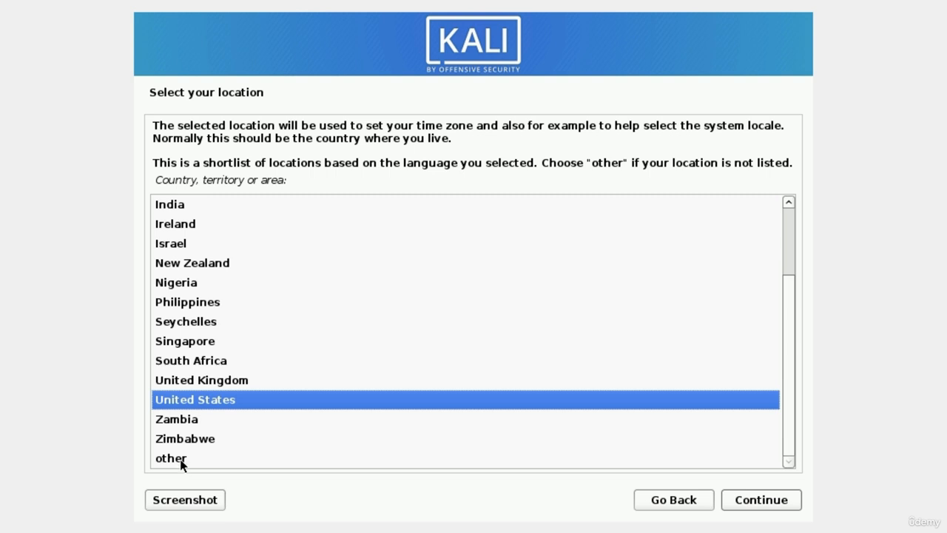
- Accept United States as the location and the American English keymap
{"action": "left_click", "coordinate": [762, 500]}
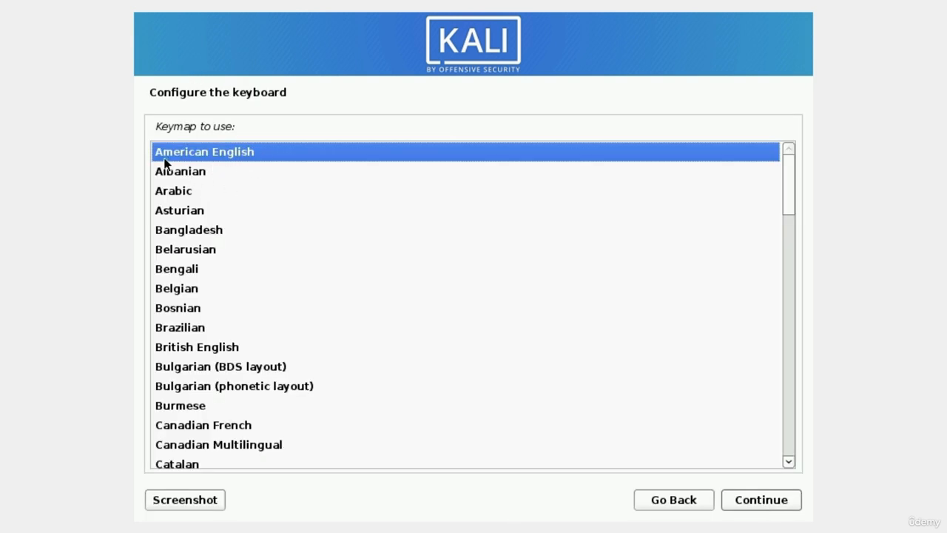
{"action": "left_click", "coordinate": [759, 509]}
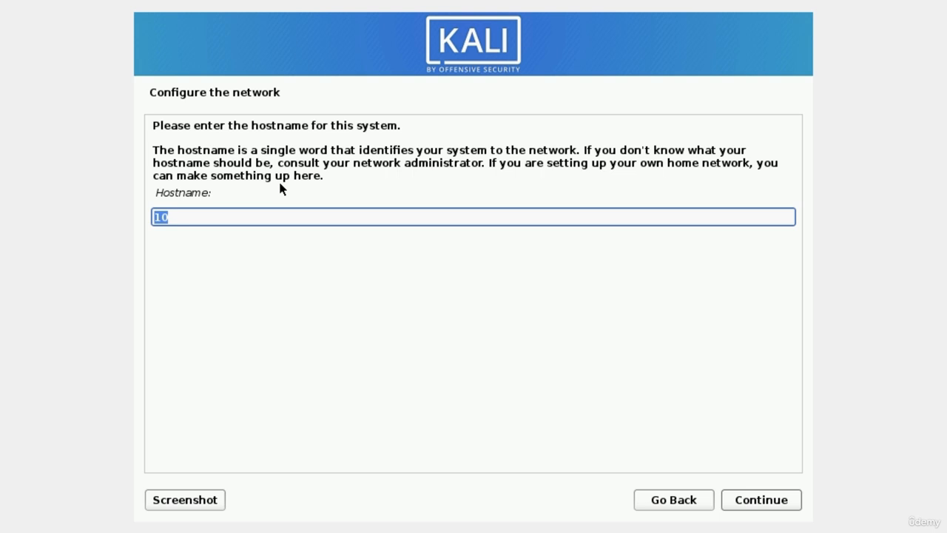
- Set the hostname to 'Kali' and leave the domain name empty
{"action": "type", "text": "Kali"}
{"action": "left_click", "coordinate": [762, 508]}
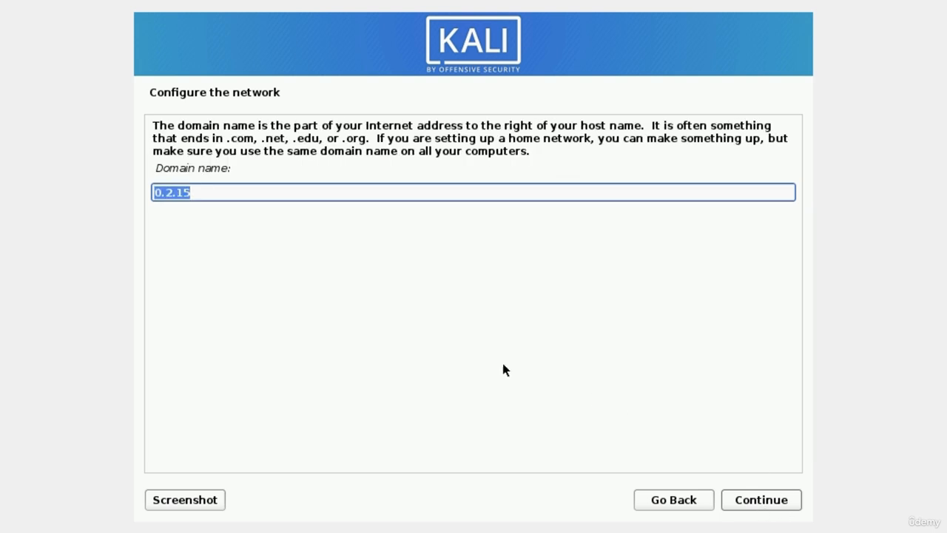
{"action": "key", "text": "BackSpace"}
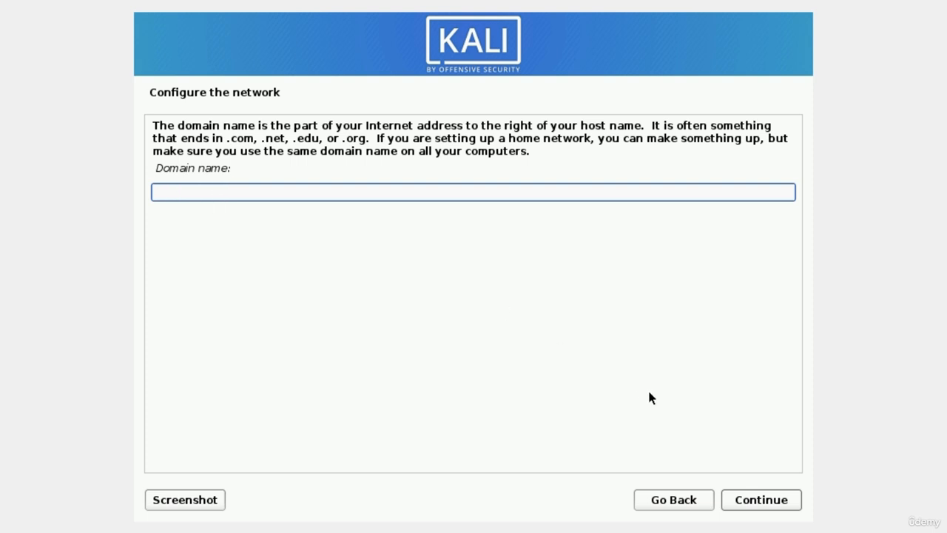
{"action": "left_click", "coordinate": [758, 503]}
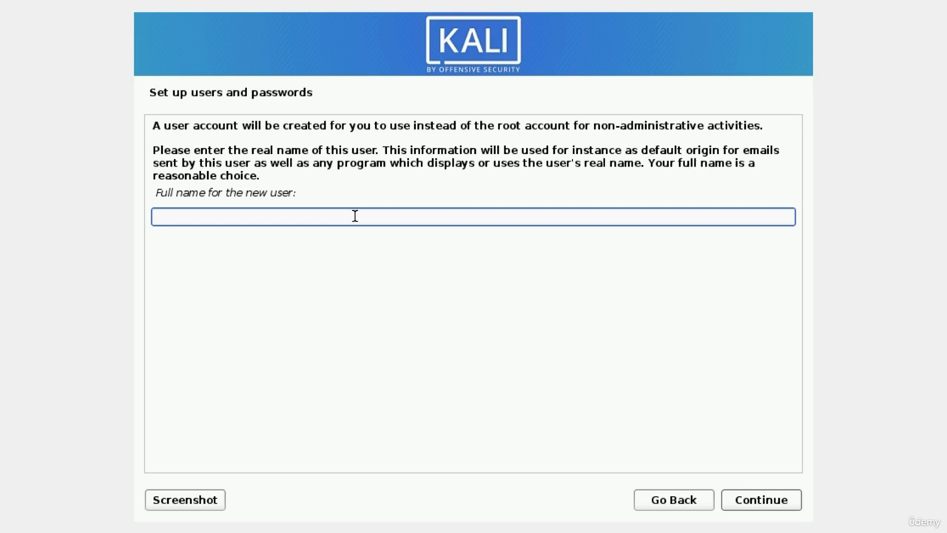
- Enter the new user's full name and accept the suggested username
{"action": "type", "text": "MrHacker"}
{"action": "left_click", "coordinate": [767, 505]}
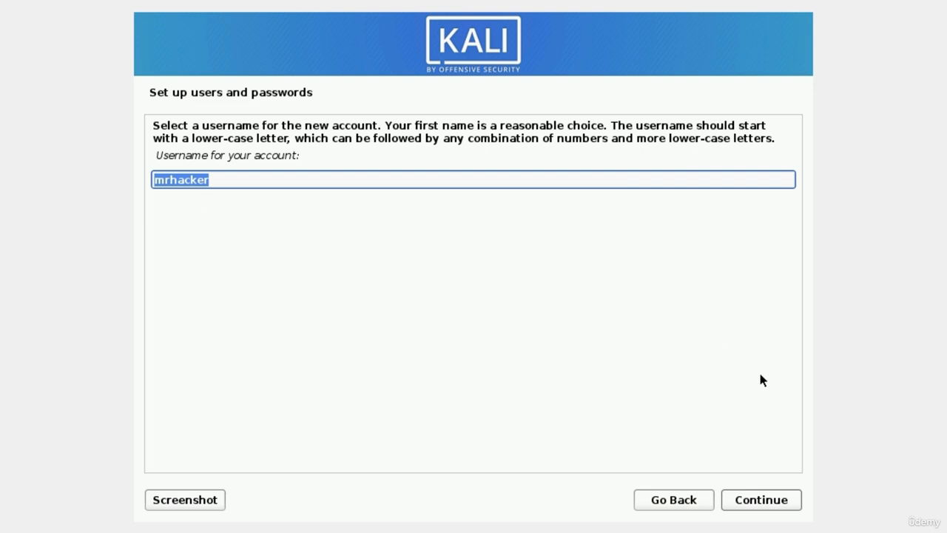
{"action": "left_click", "coordinate": [758, 503]}
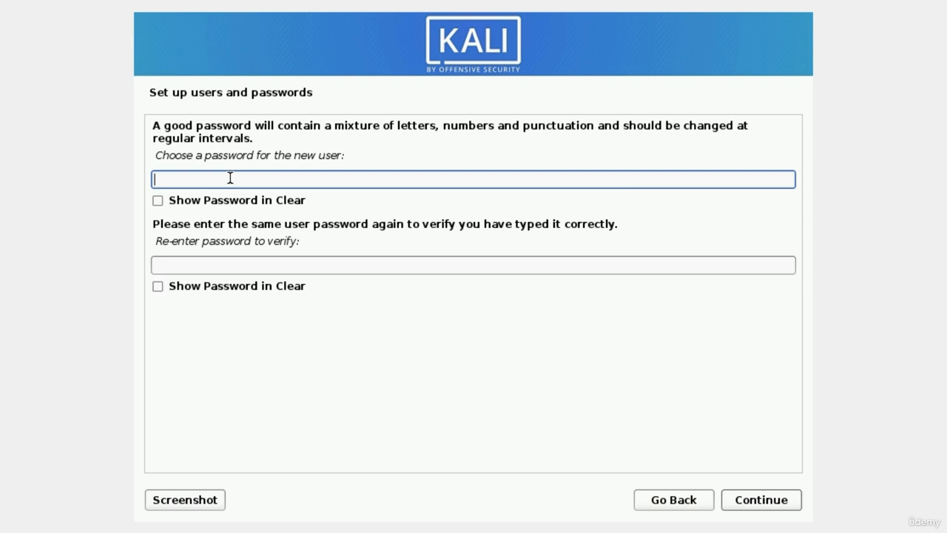
- Type the user's eight-character password and enter it again in the verification field
{"action": "type", "text": "kali"}
{"action": "key", "text": "BackSpace"}
{"action": "key", "text": "BackSpace"}
{"action": "key", "text": "BackSpace"}
{"action": "key", "text": "BackSpace"}
{"action": "type", "text": "kali1234"}
{"action": "key", "text": "Tab"}
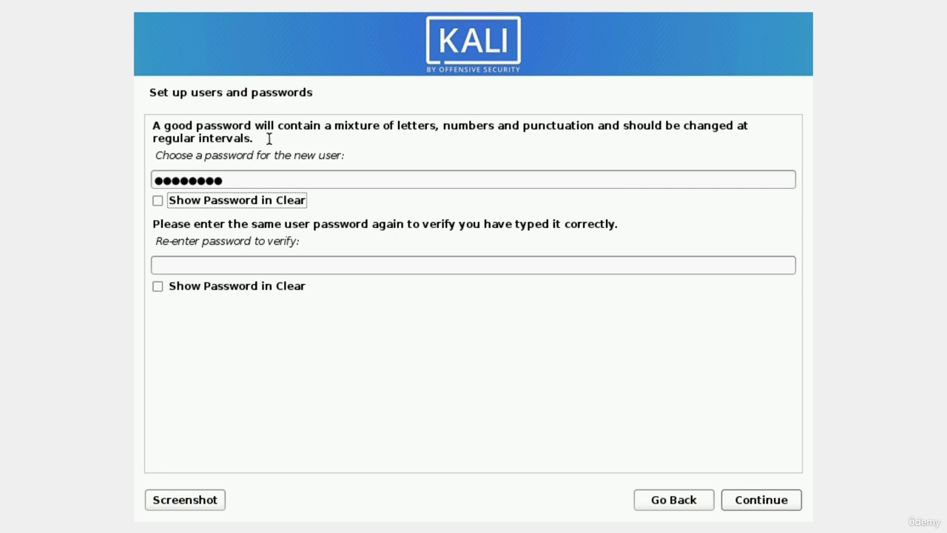
{"action": "key", "text": "Tab"}
{"action": "type", "text": "kali123"}
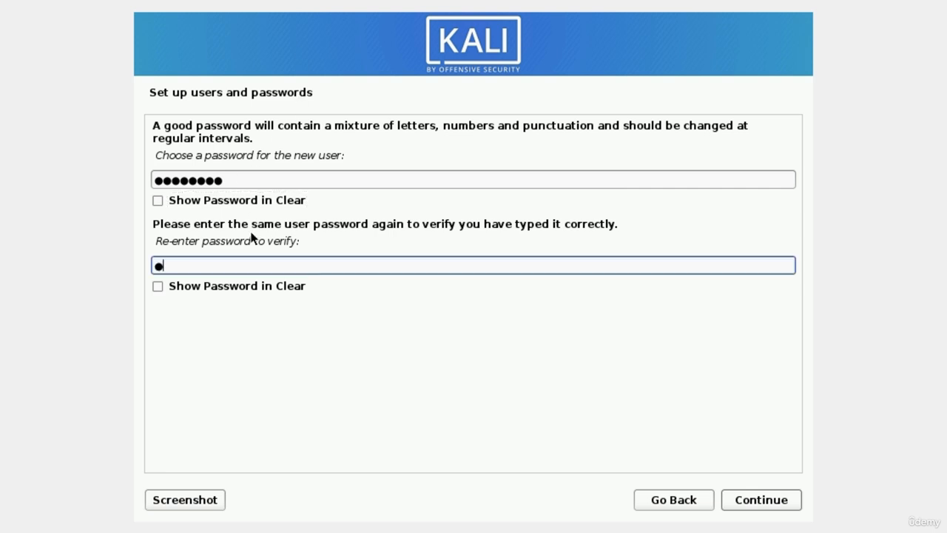
{"action": "type", "text": "4"}
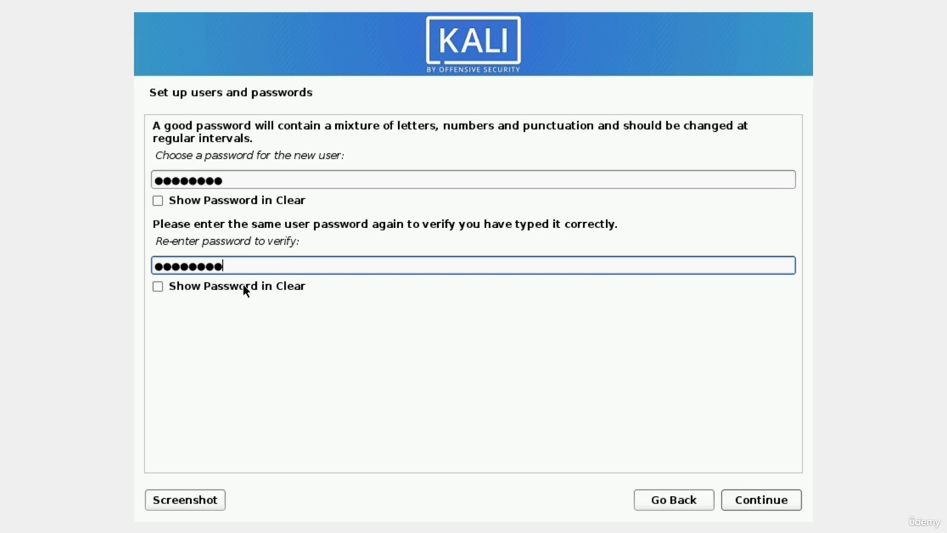
- Submit the user password and keep Eastern as the time zone
{"action": "left_click", "coordinate": [760, 500]}
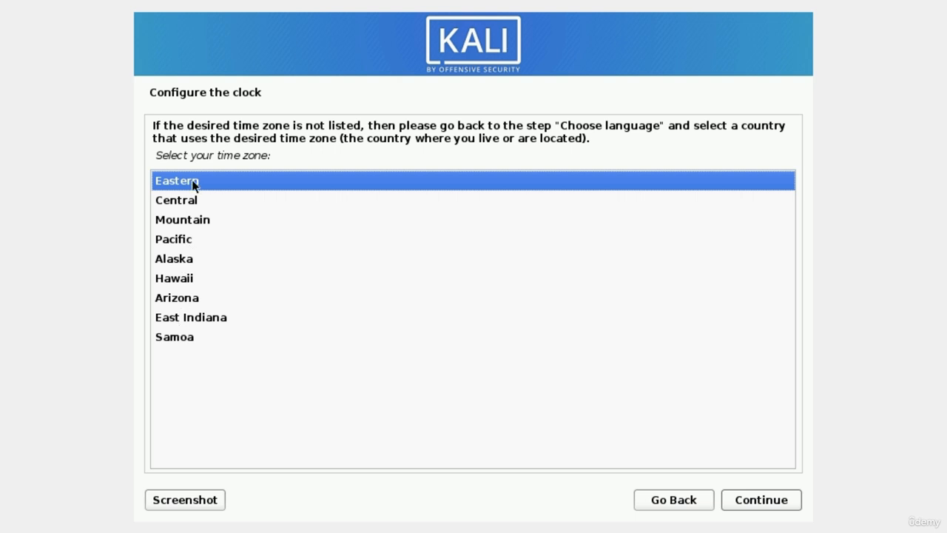
{"action": "left_click", "coordinate": [762, 503]}
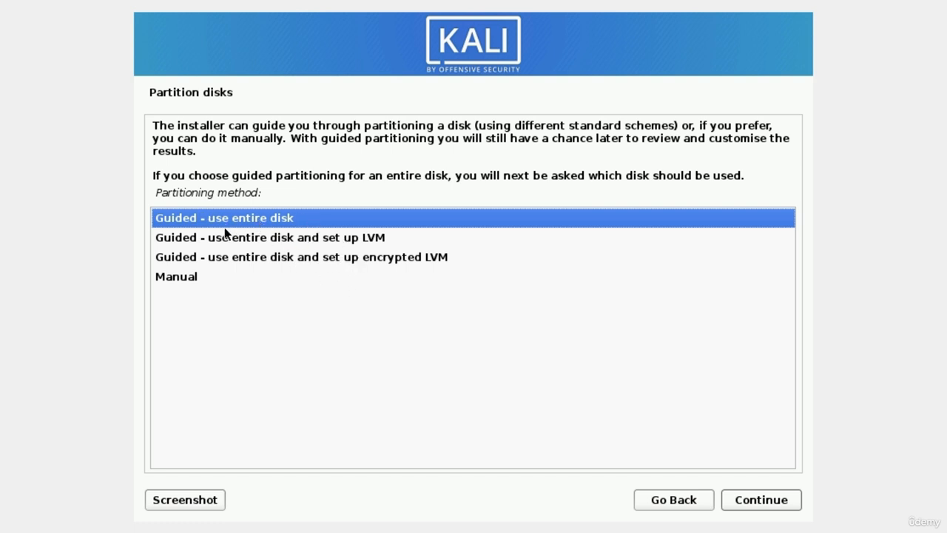
- Guided-partition the entire 32.9 GB VBOX hard disk with all files in one partition
{"action": "left_click", "coordinate": [754, 509]}
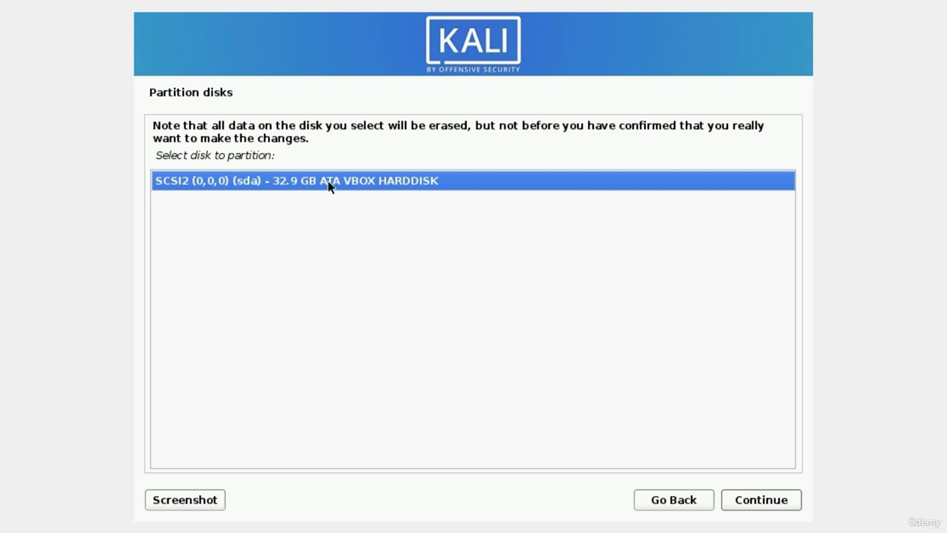
{"action": "left_click", "coordinate": [746, 500]}
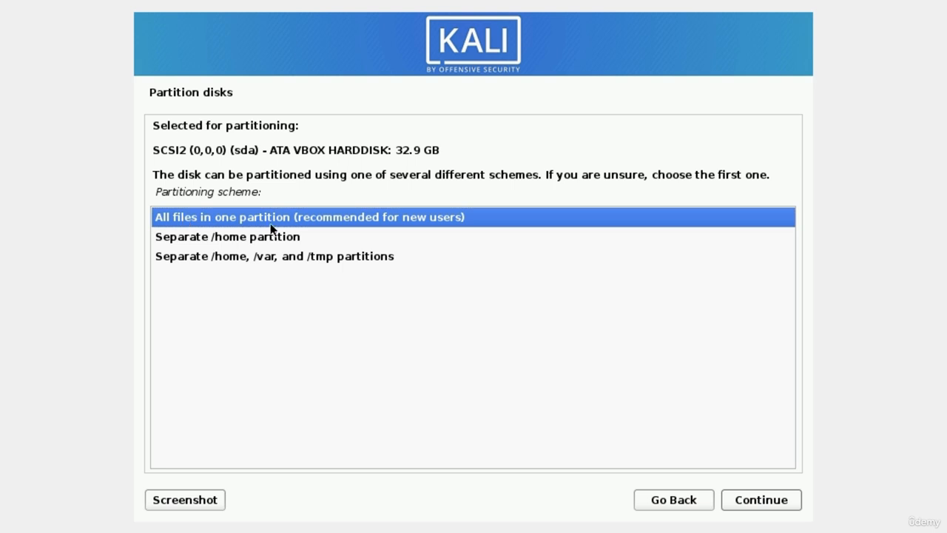
{"action": "left_click", "coordinate": [762, 505]}
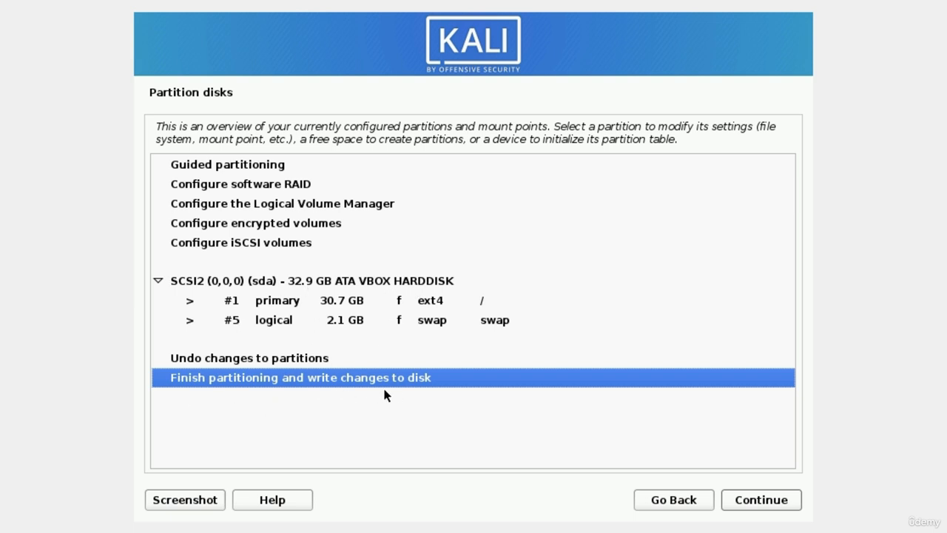
- Finish partitioning and confirm Yes to write the changes to disk
{"action": "left_click", "coordinate": [762, 507]}
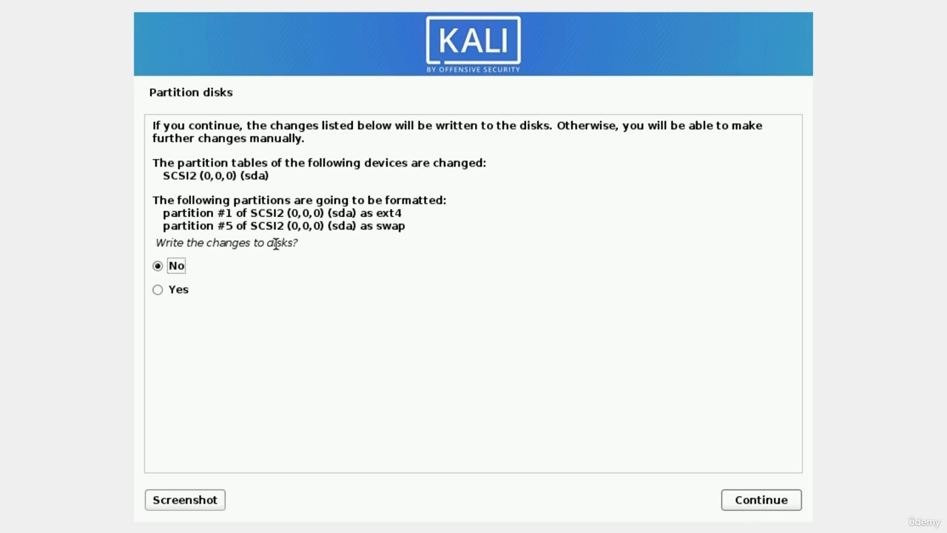
{"action": "left_click", "coordinate": [159, 292]}
{"action": "left_click", "coordinate": [751, 503]}
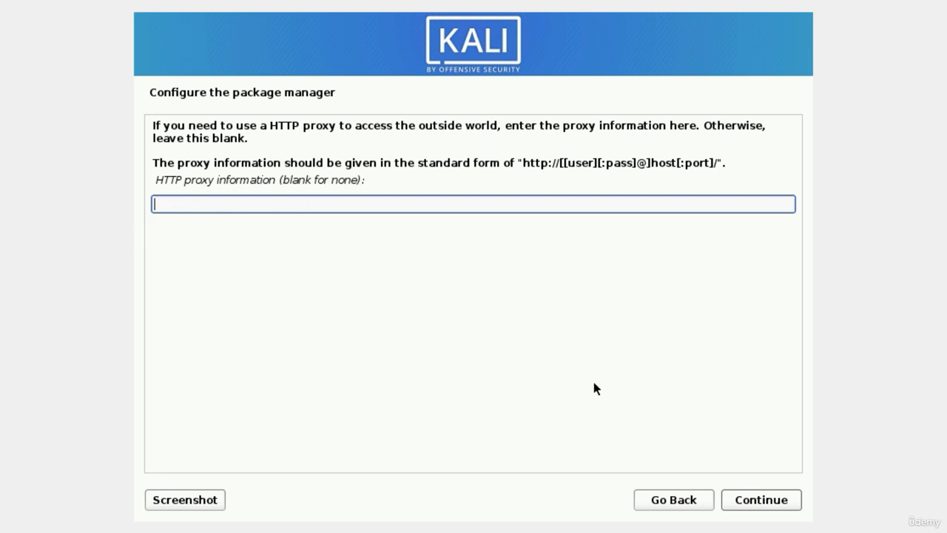
- With no HTTP proxy, add the 'large' tool collection to Xfce, top10 and default, and begin installation
{"action": "left_click", "coordinate": [762, 500]}
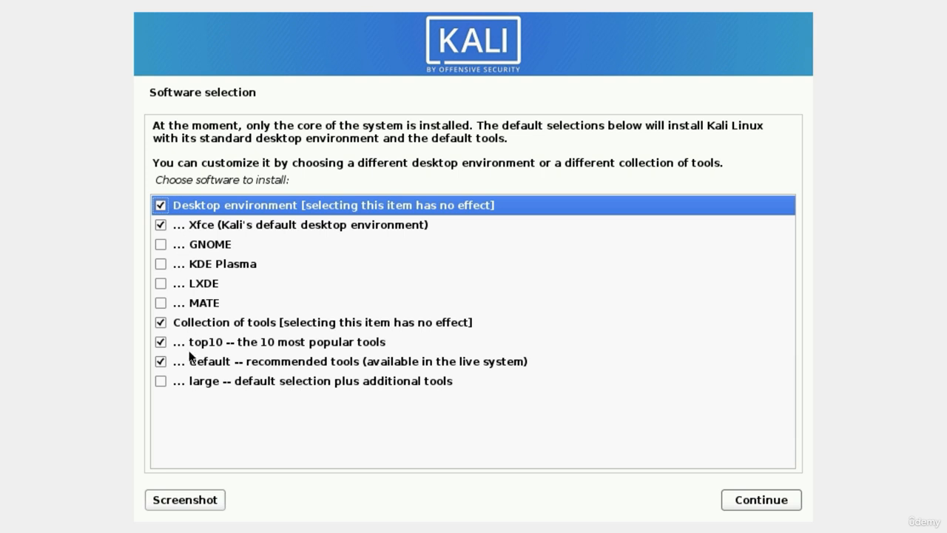
{"action": "left_click", "coordinate": [161, 382]}
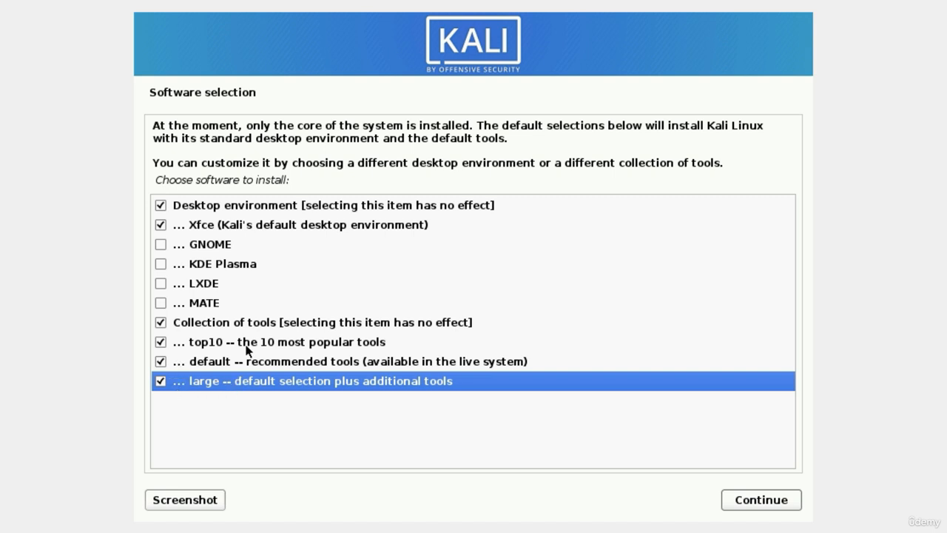
{"action": "left_click", "coordinate": [745, 503]}
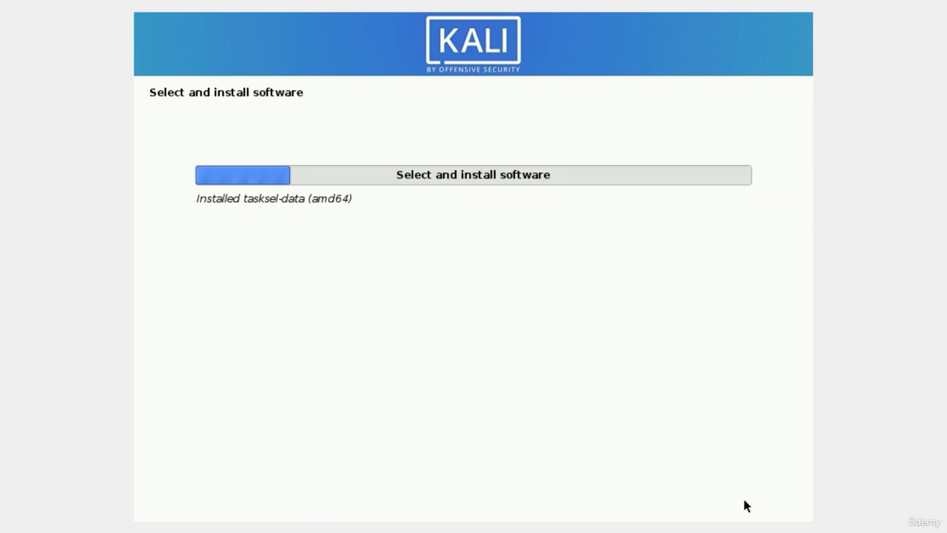